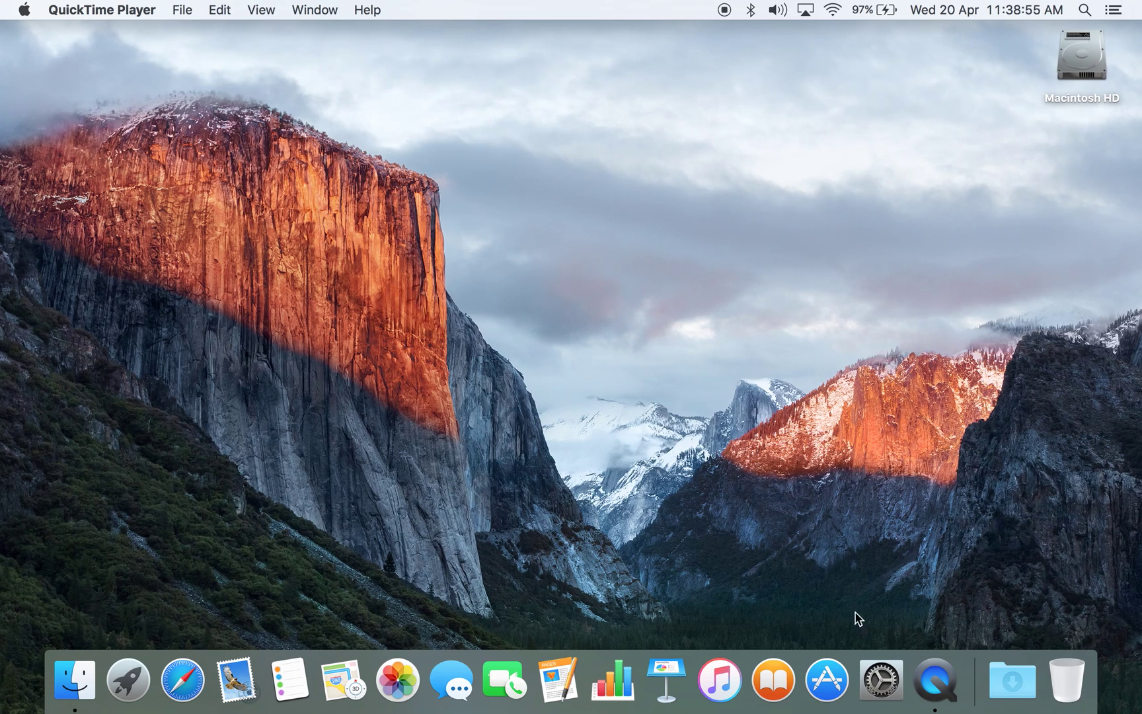
Step: Open Dictation & Speech in System Preferences and show the Text to Speech settings with Alex
click(894, 647)
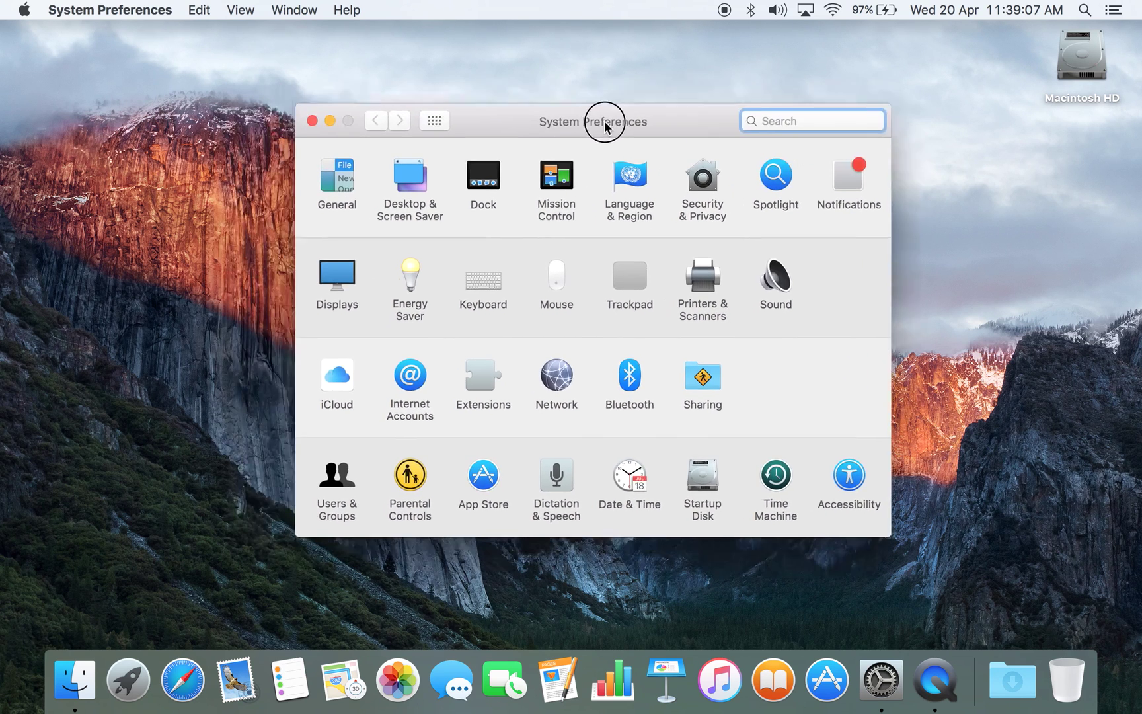
drag(581, 116, 574, 94)
click(517, 452)
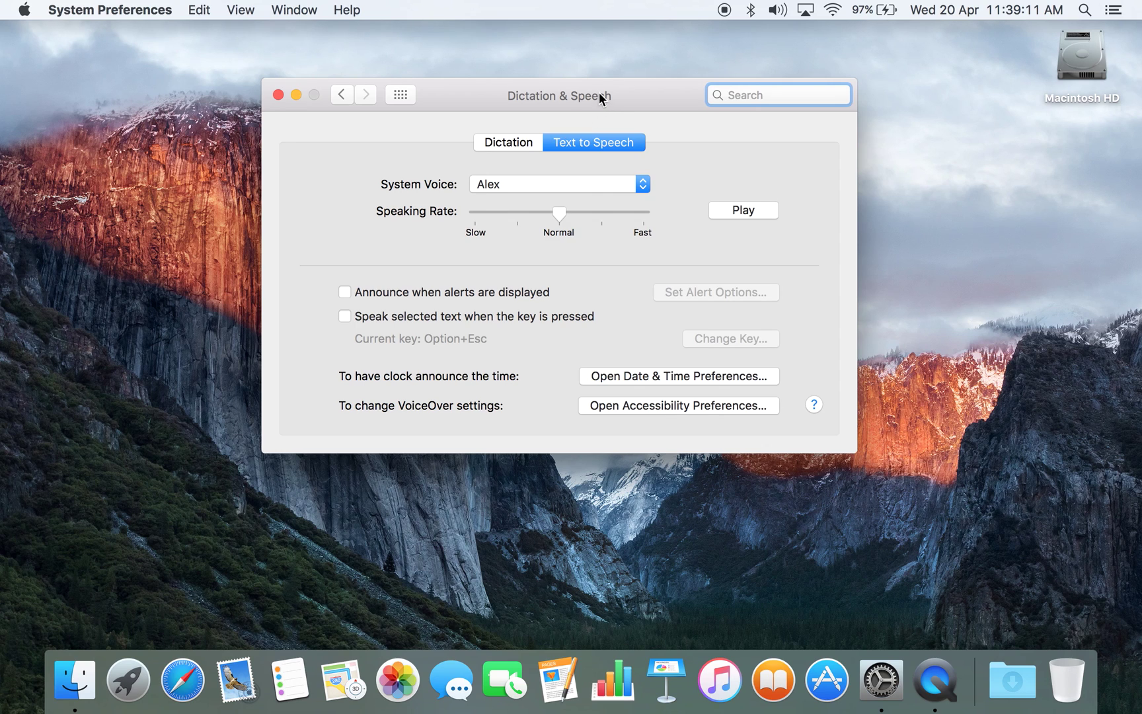
drag(599, 94, 574, 94)
click(571, 138)
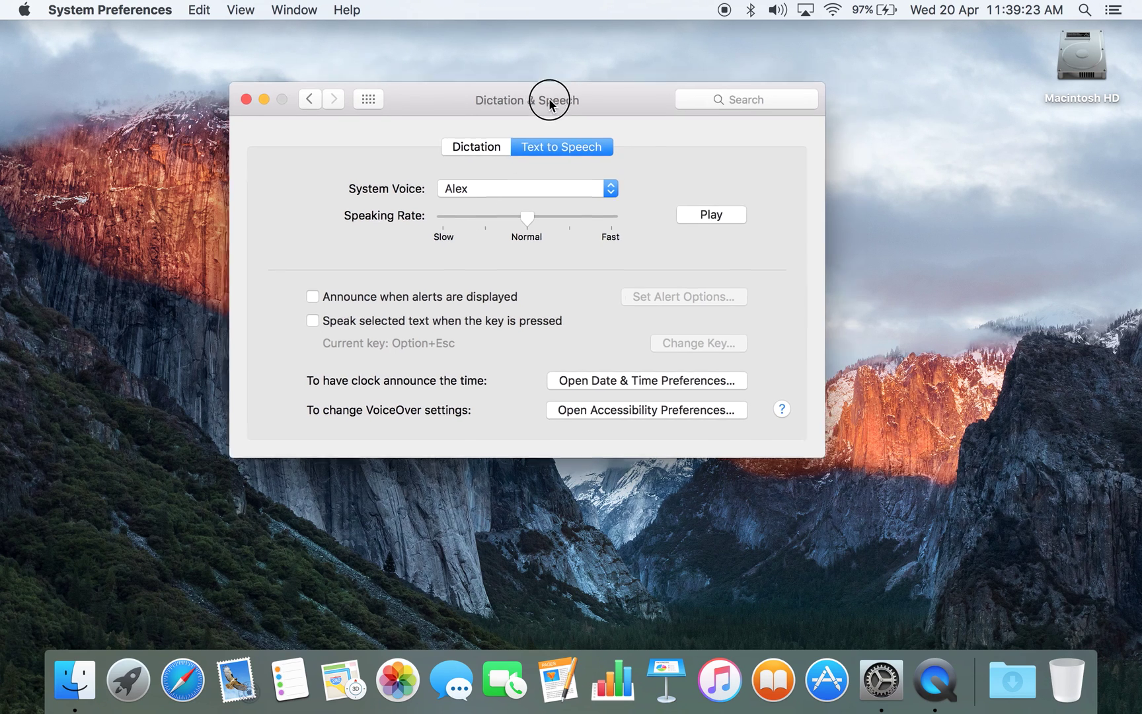
Step: Keep Alex as the system voice and preview it
drag(566, 102, 558, 132)
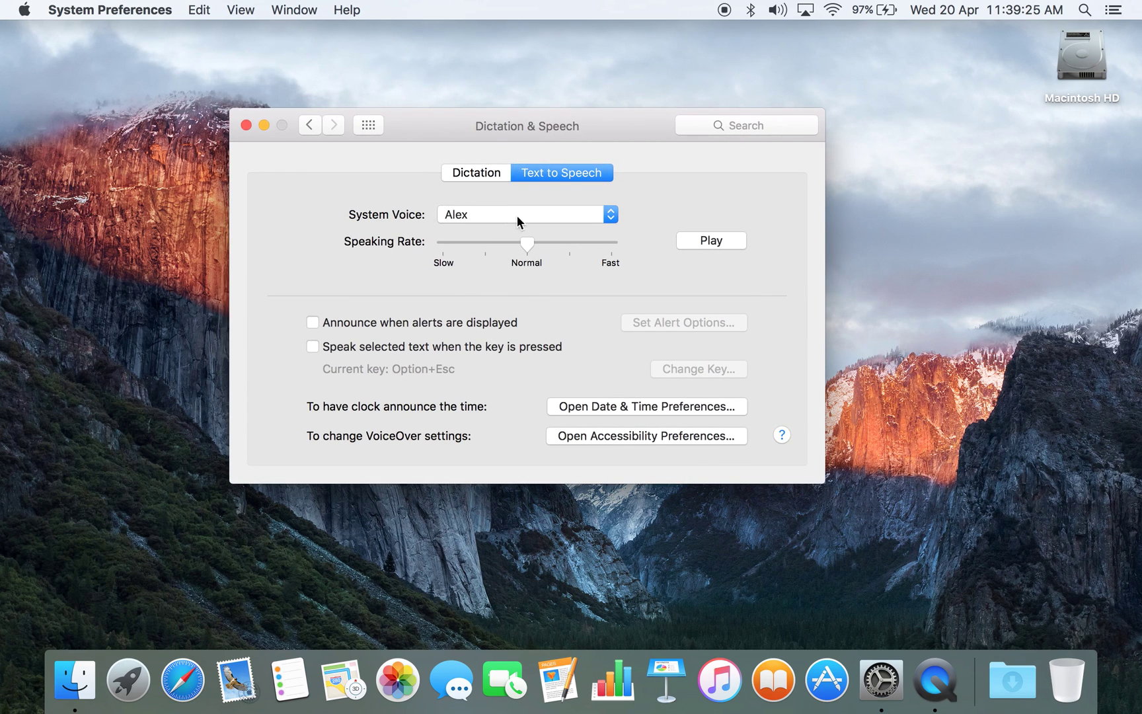
click(524, 213)
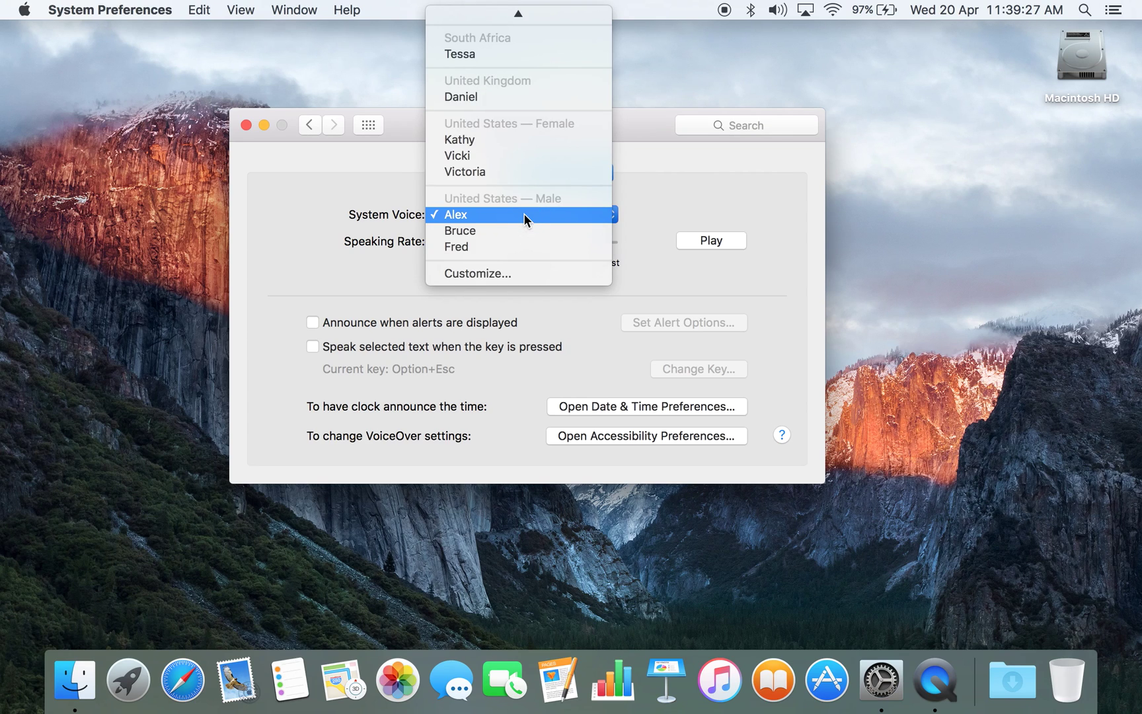
click(523, 213)
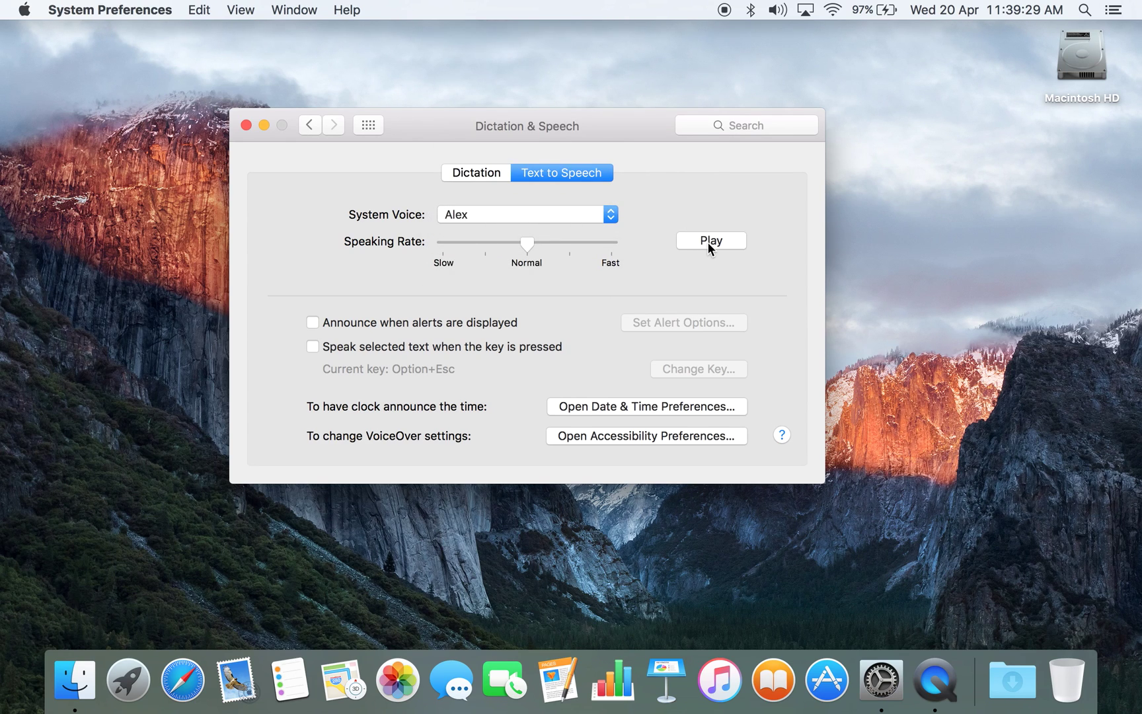
click(707, 241)
Step: Try Kathy as the system voice with a brief preview, then switch to Karen
click(527, 213)
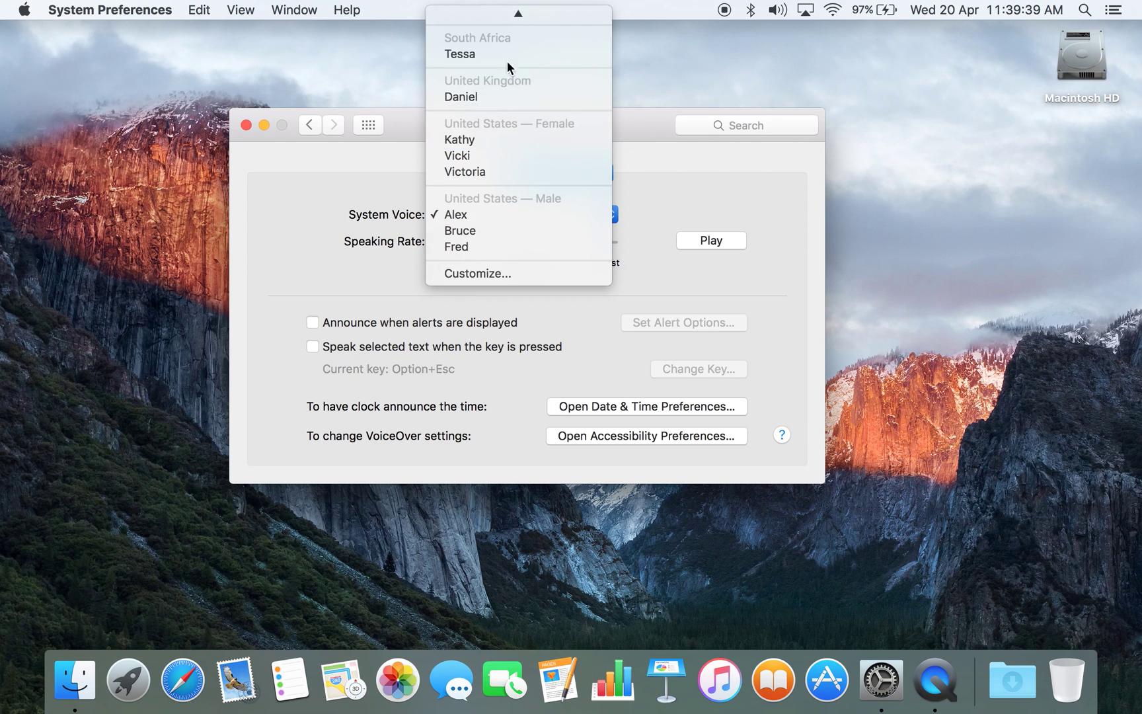
click(507, 253)
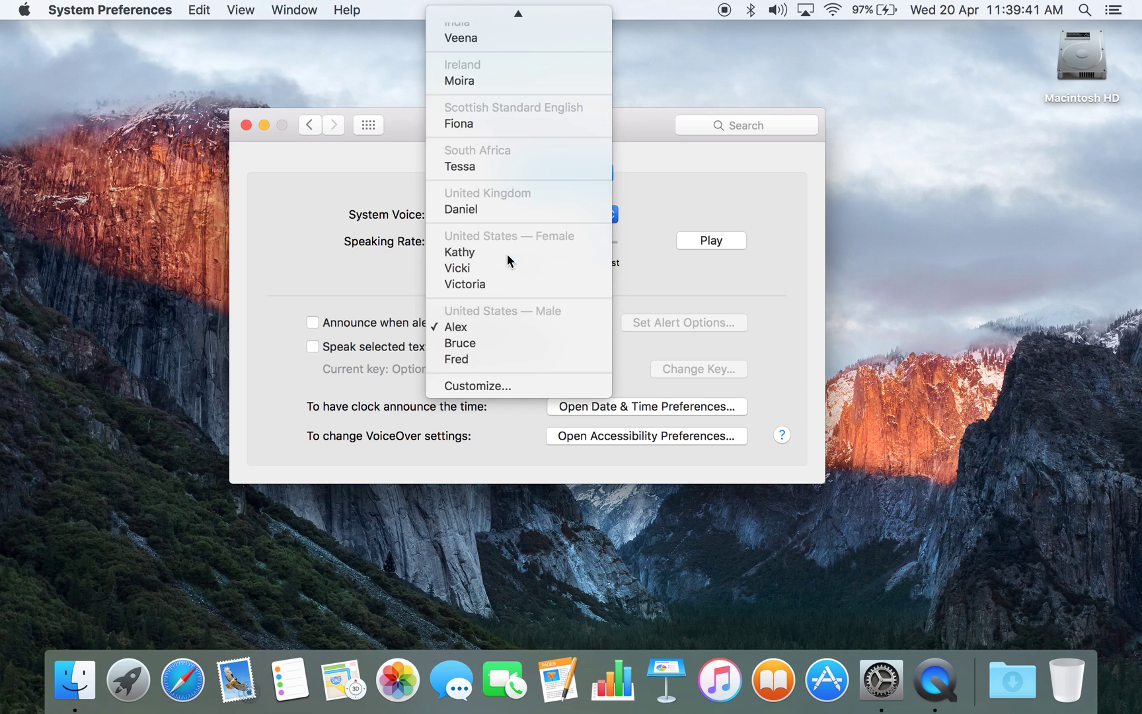
click(705, 243)
click(584, 214)
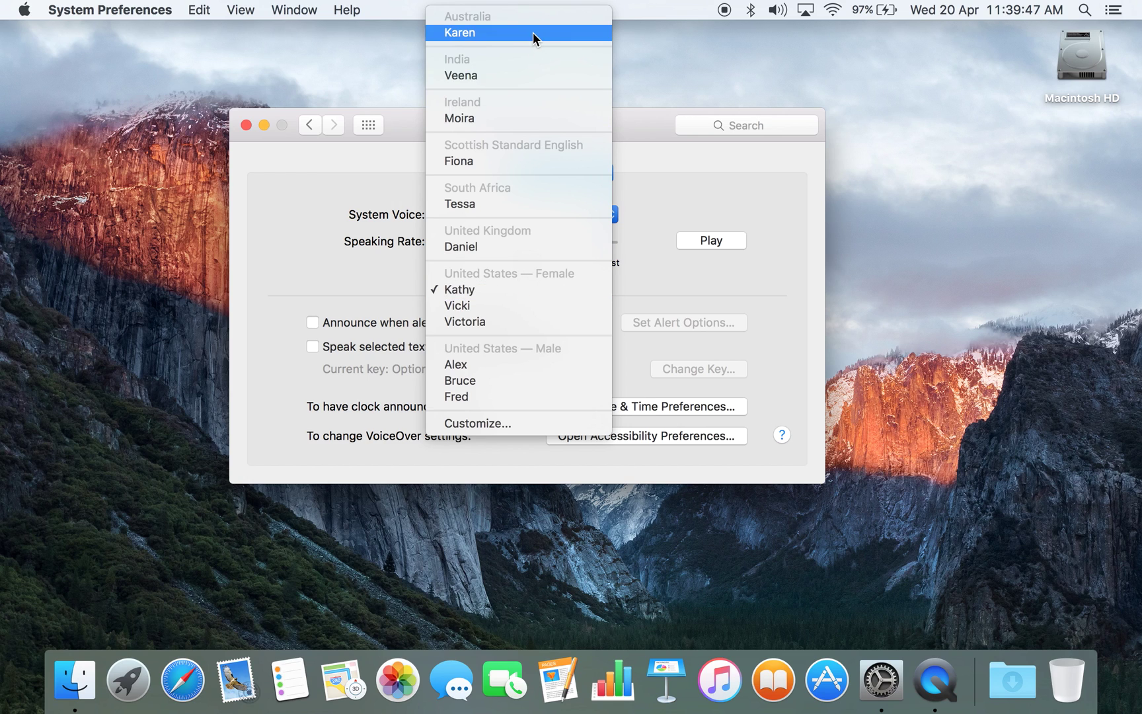
click(532, 33)
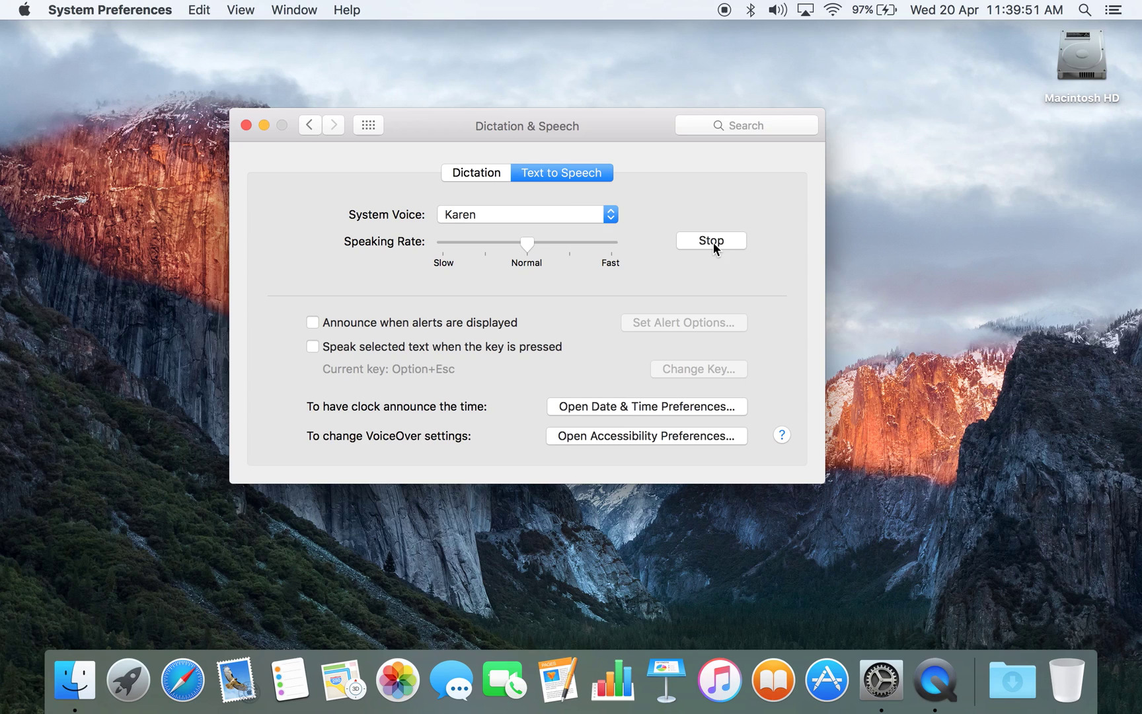
Step: Set the system voice to Daniel and play then stop its preview
click(571, 212)
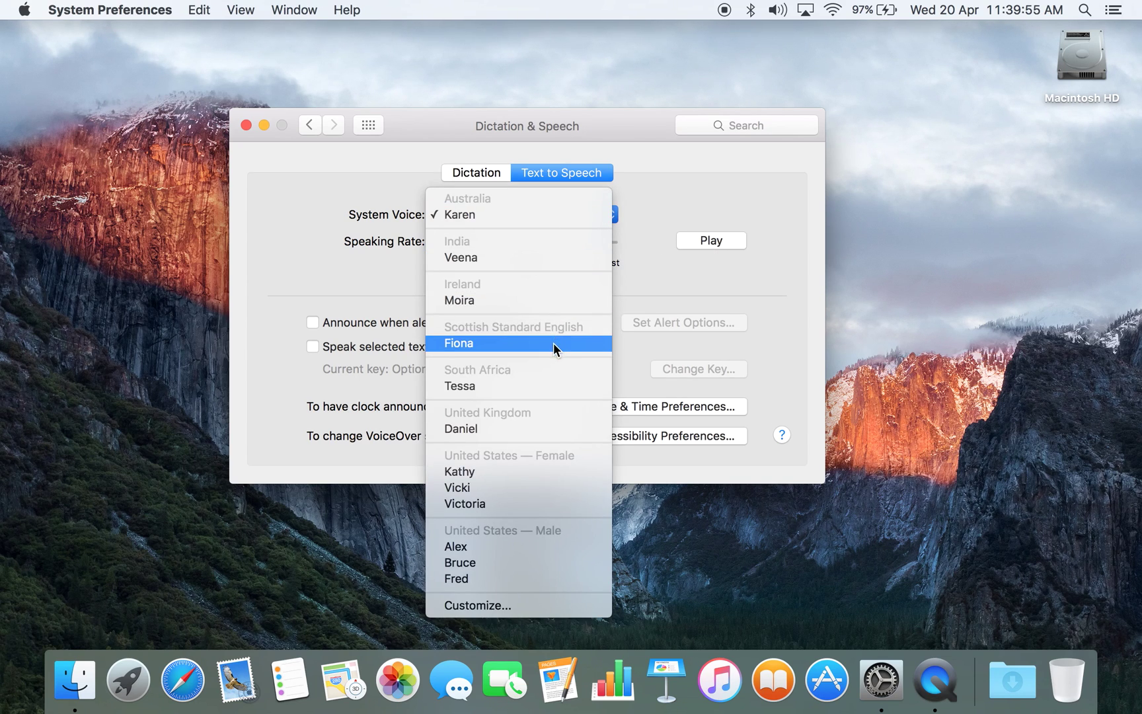
click(529, 437)
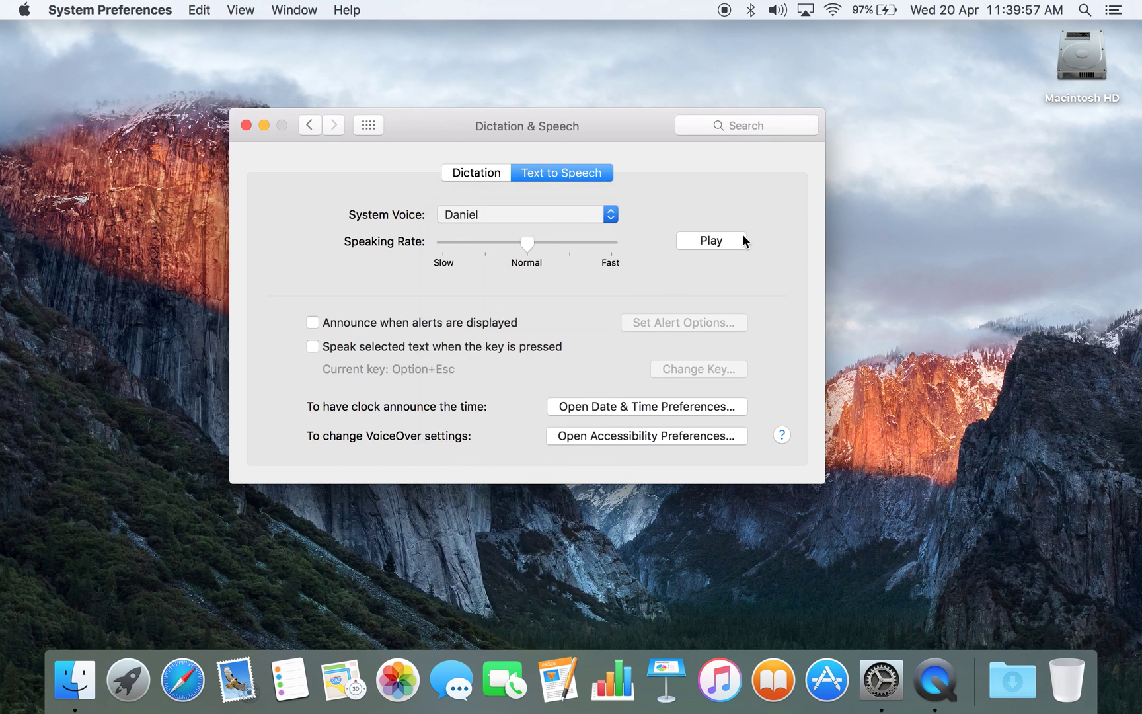
click(727, 243)
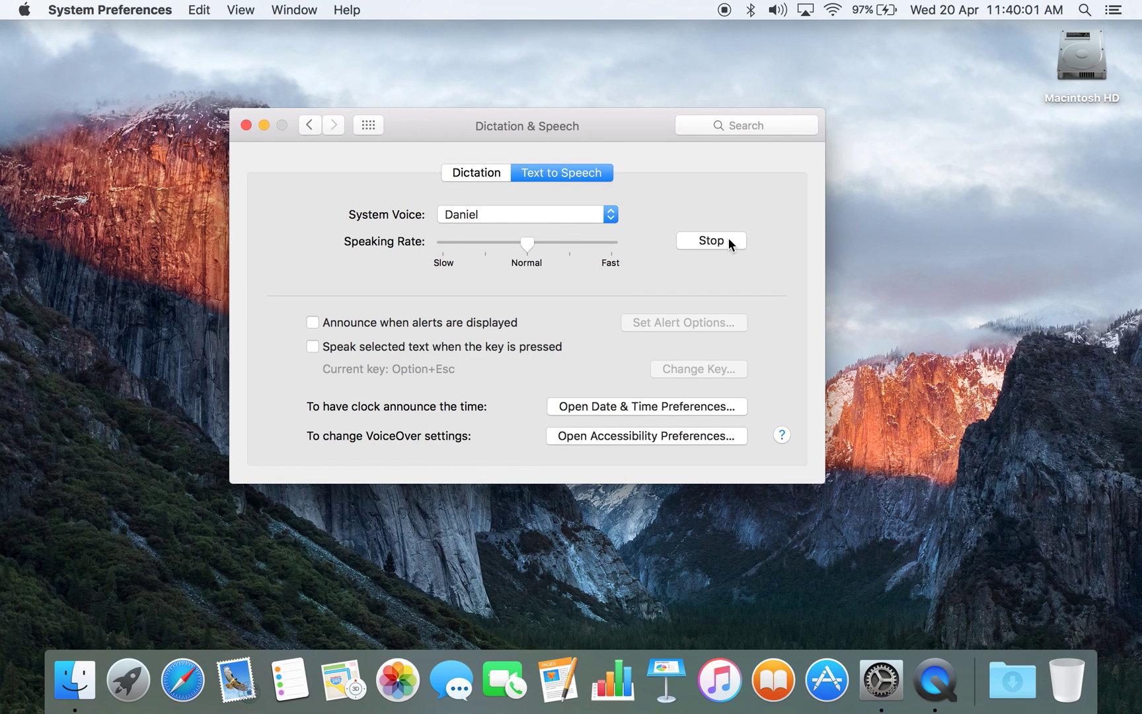
click(730, 241)
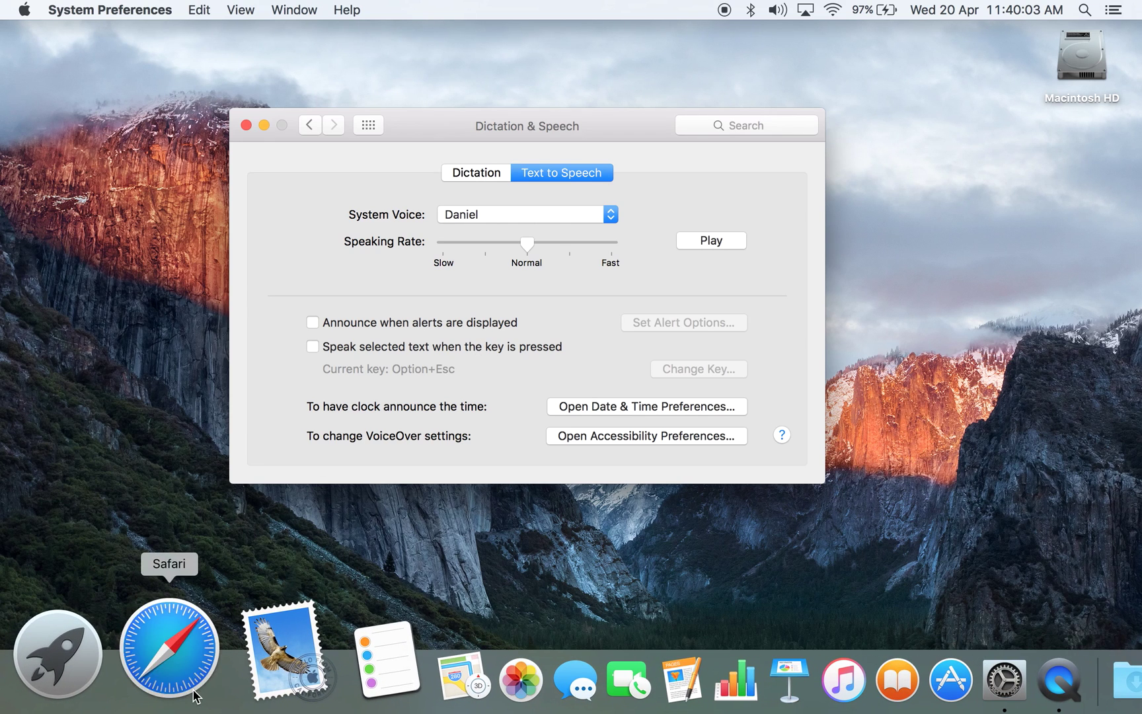
Step: Launch Safari, open the Yahoo Singapore favourite, and start selecting a news snippet
click(170, 647)
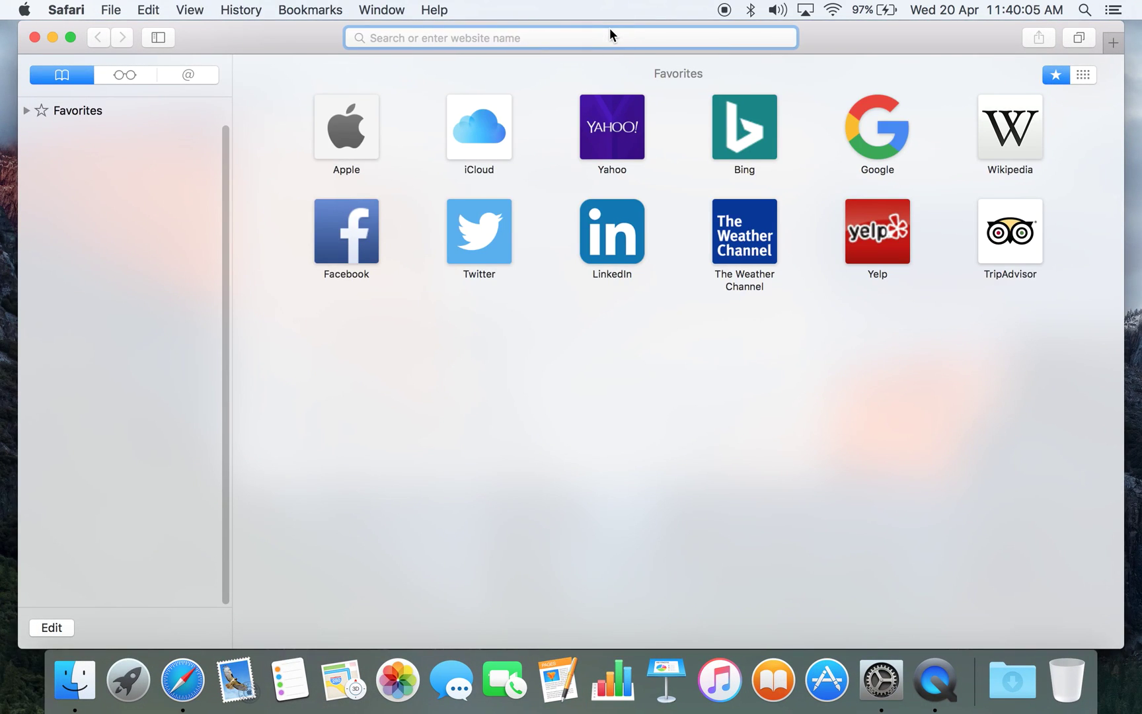
click(610, 136)
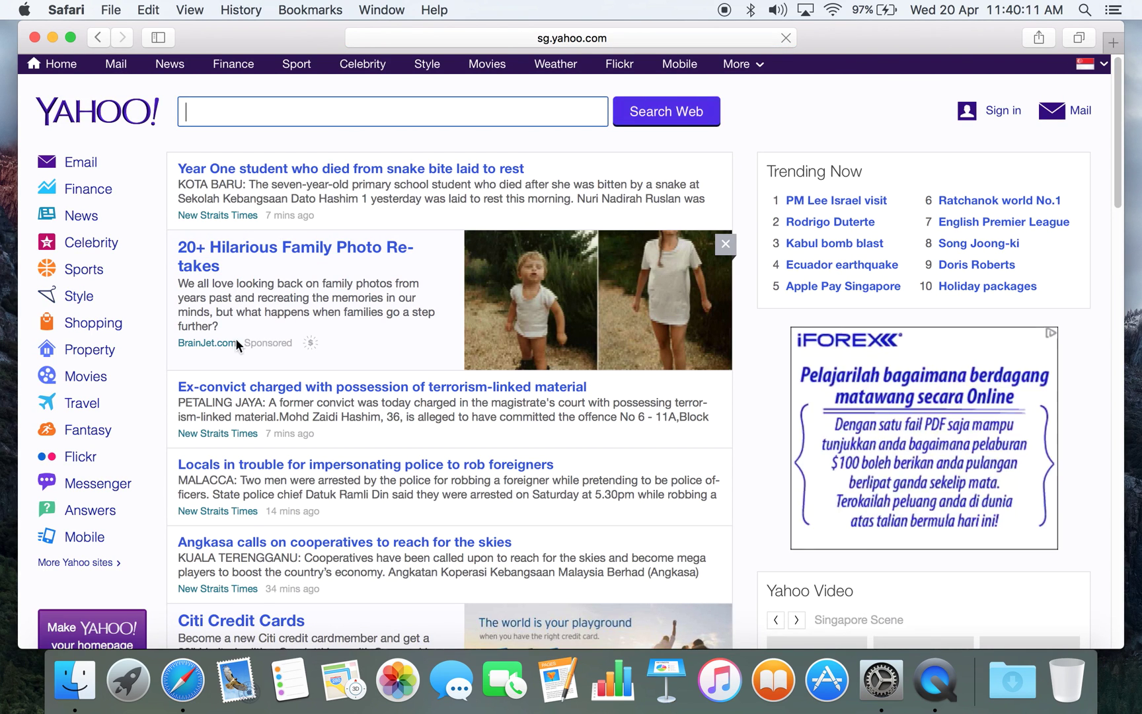
click(179, 282)
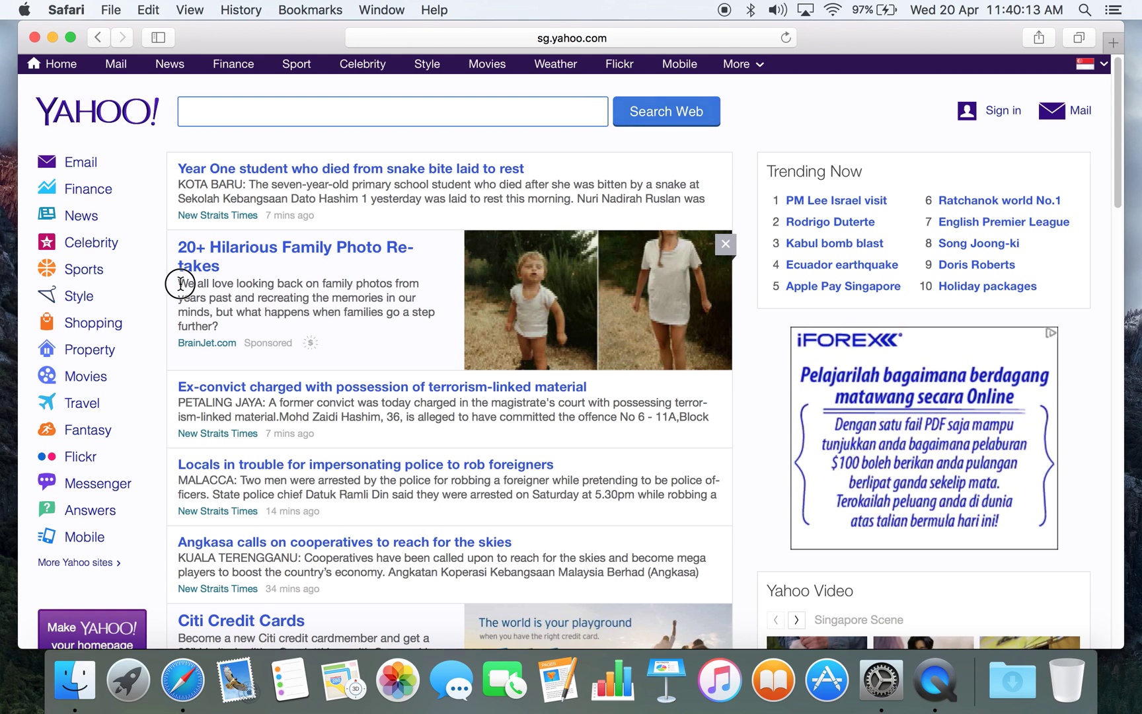
Step: Select the Family Photo Re-takes paragraph and have Safari speak it aloud
drag(180, 283, 246, 301)
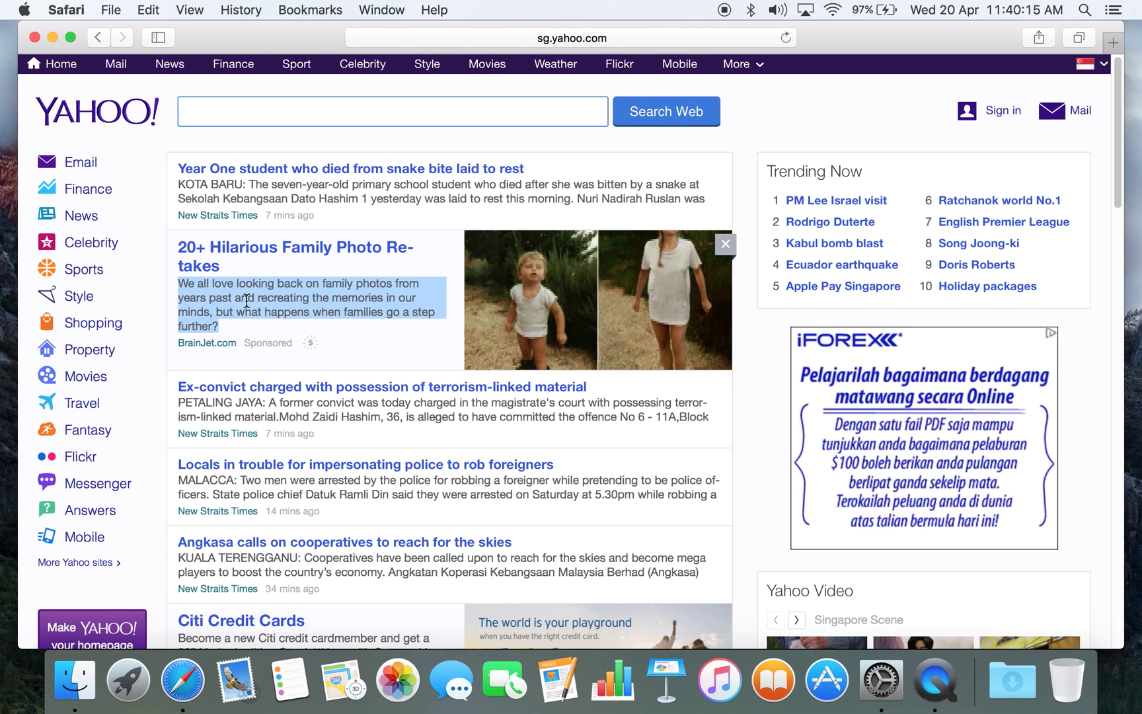
right_click(246, 302)
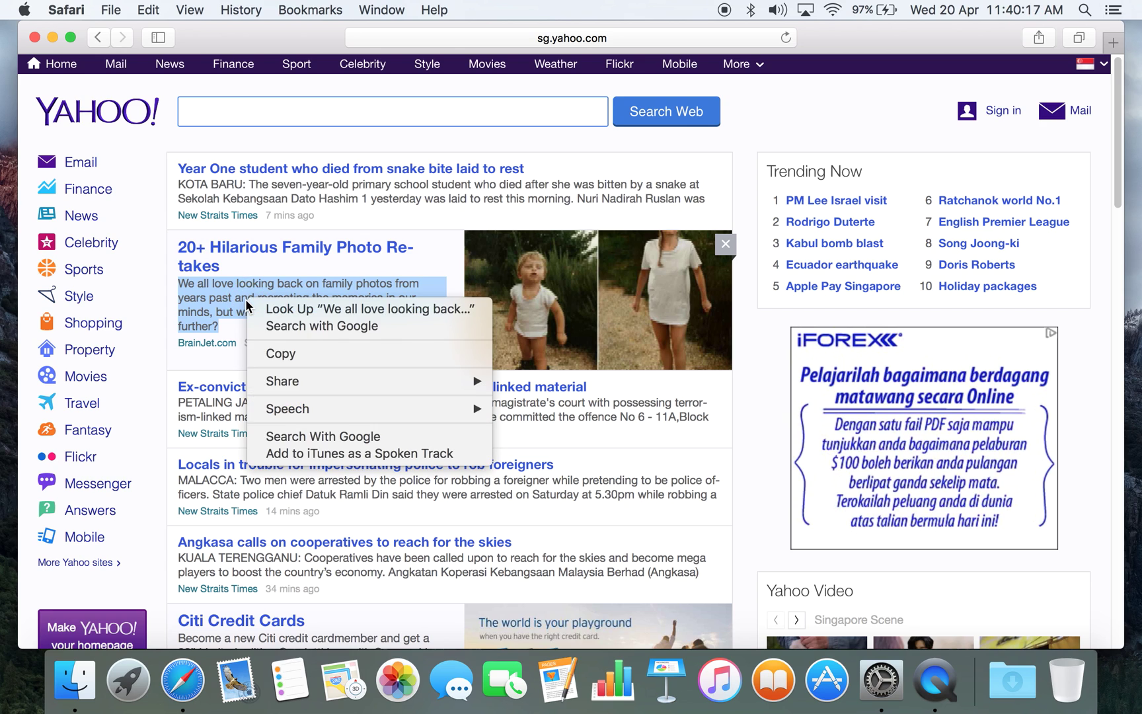
mouse_move(370, 409)
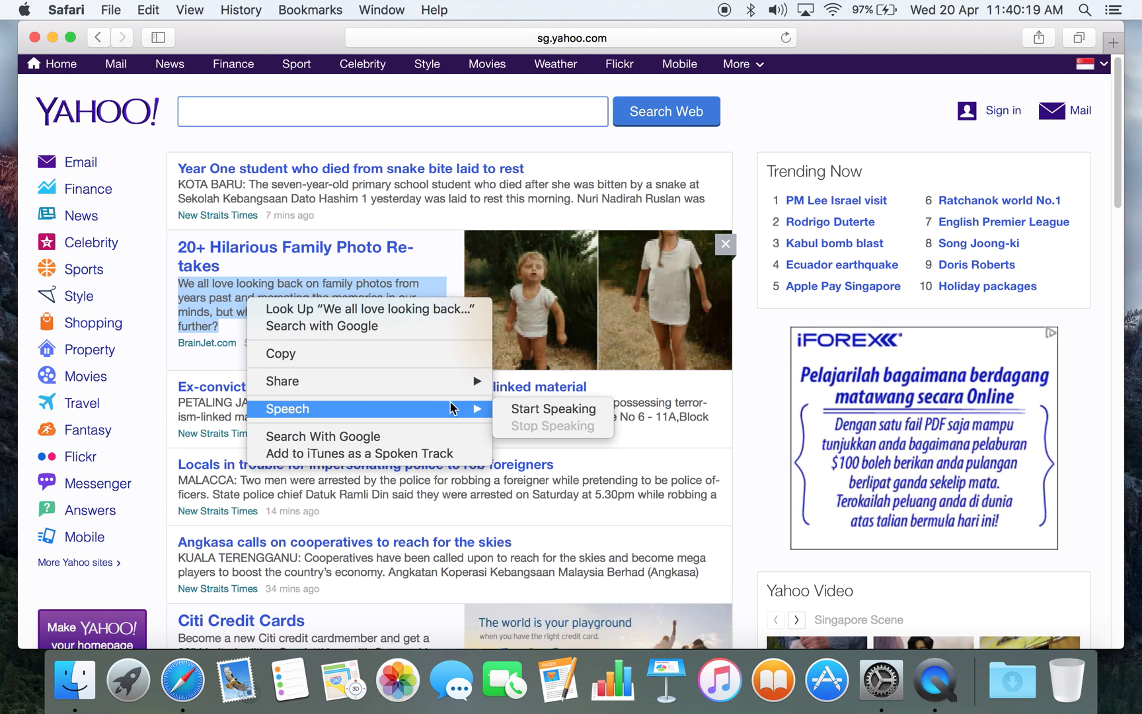
click(541, 410)
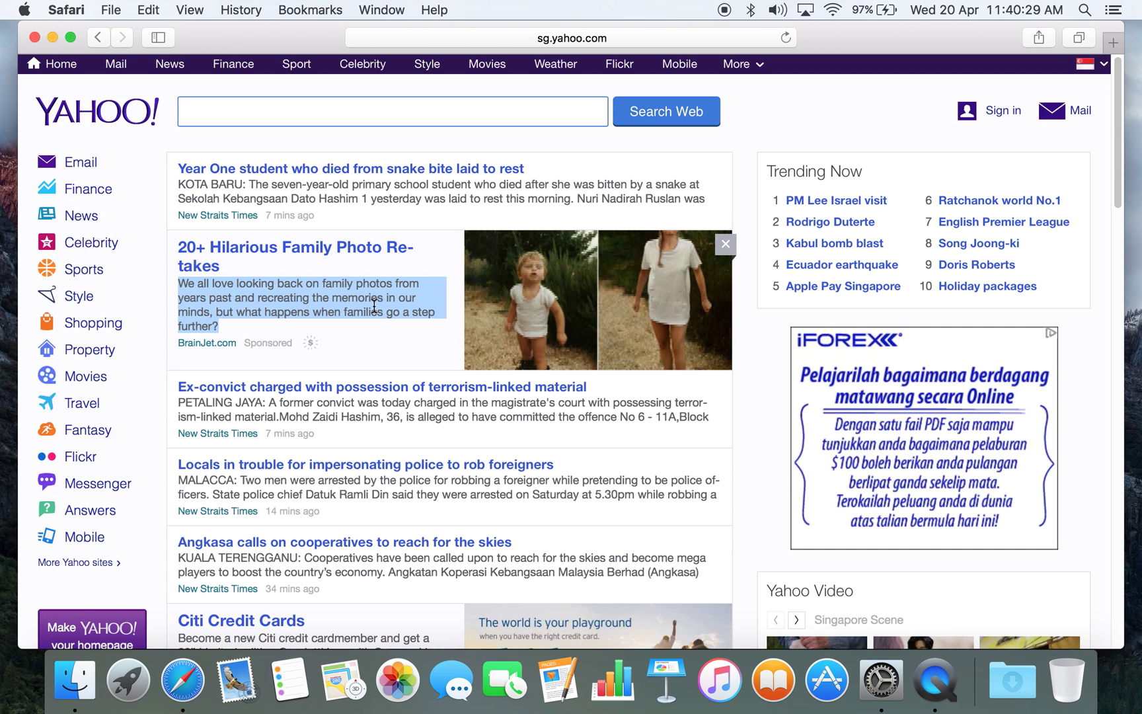
right_click(373, 305)
mouse_move(496, 413)
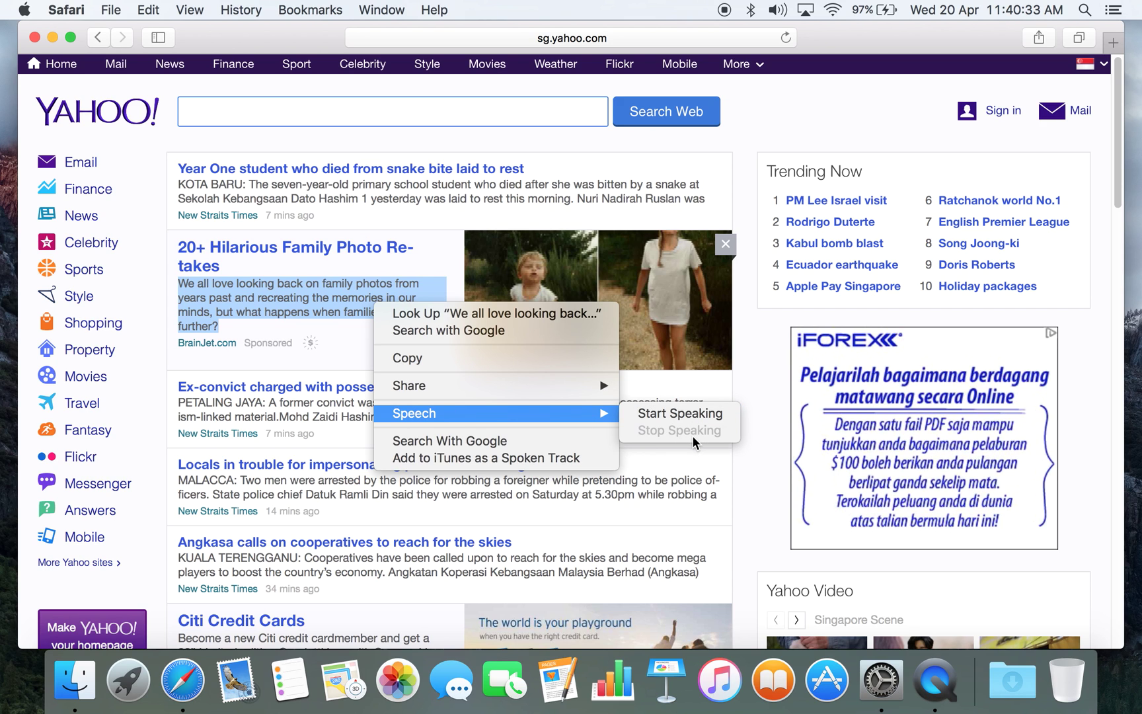
click(675, 453)
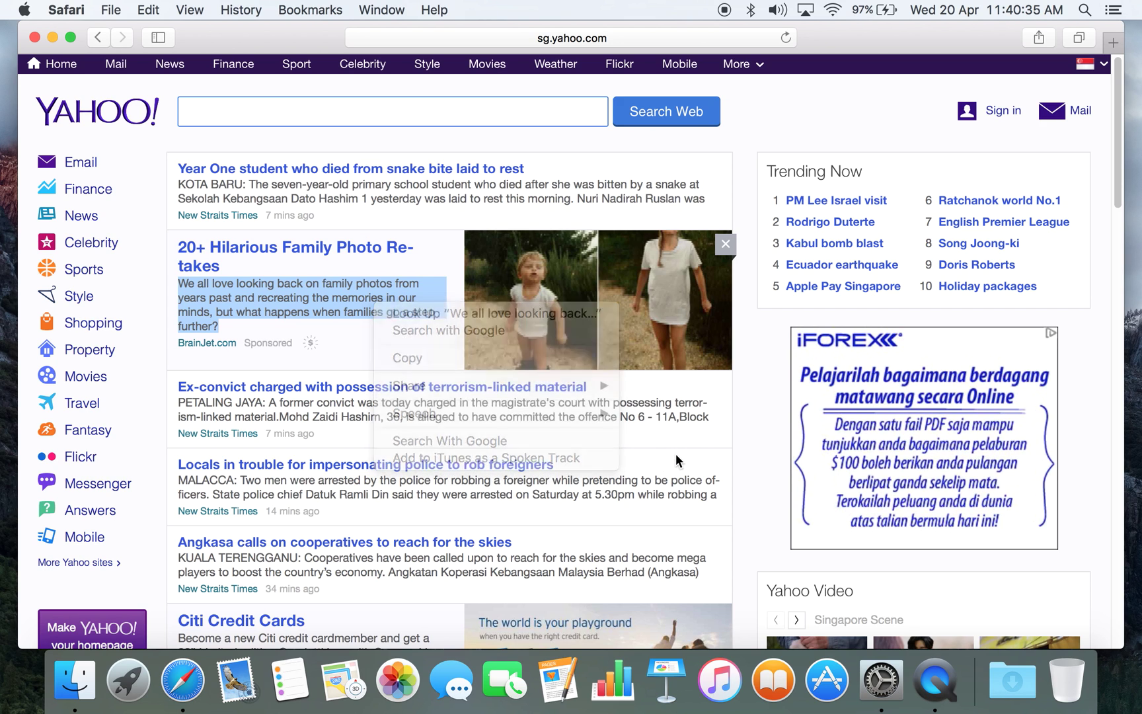
Step: Back in System Preferences, open Customize… from the System Voice pop-up
click(866, 685)
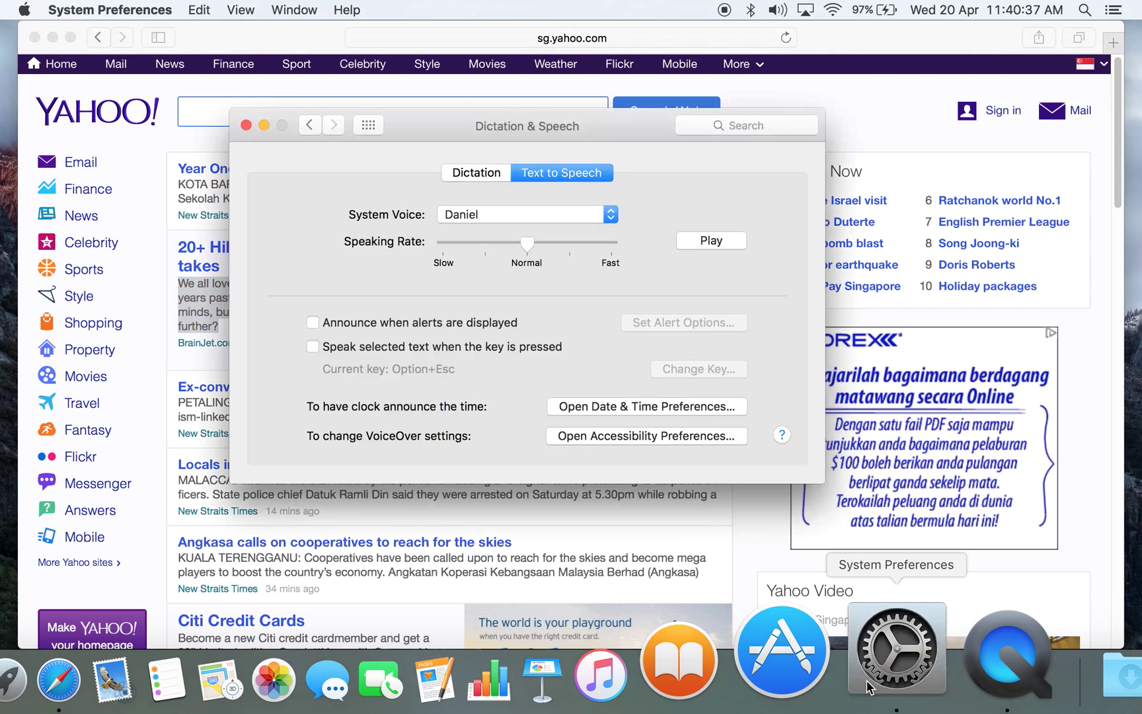
click(461, 214)
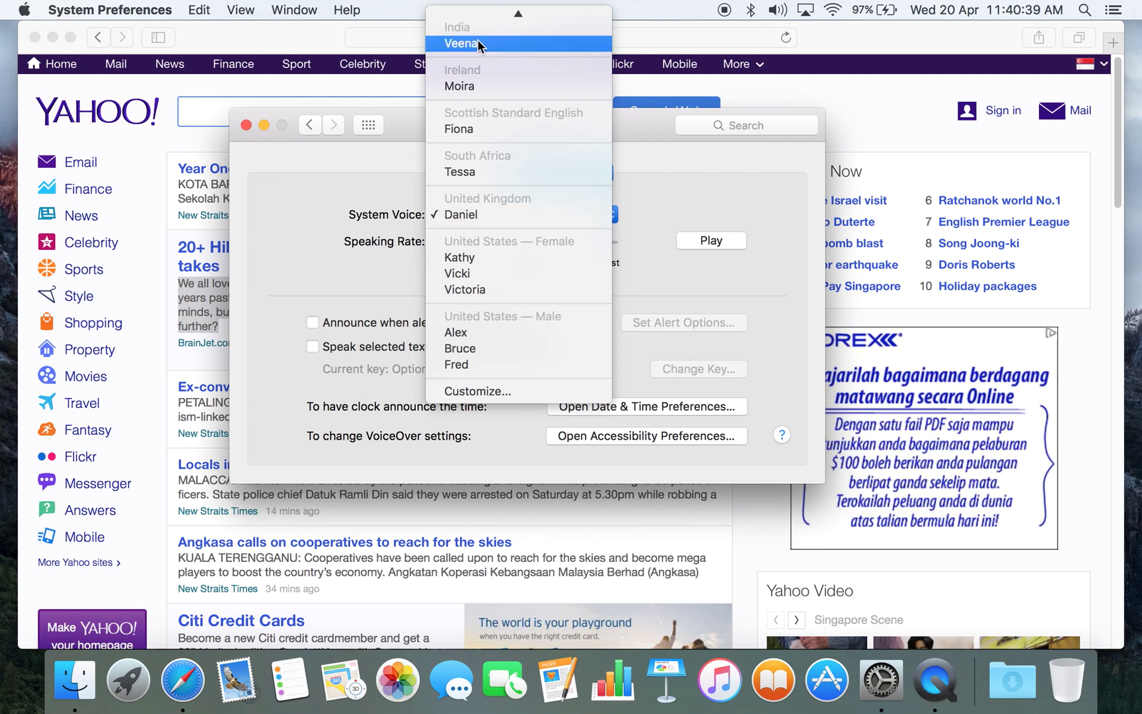
click(487, 423)
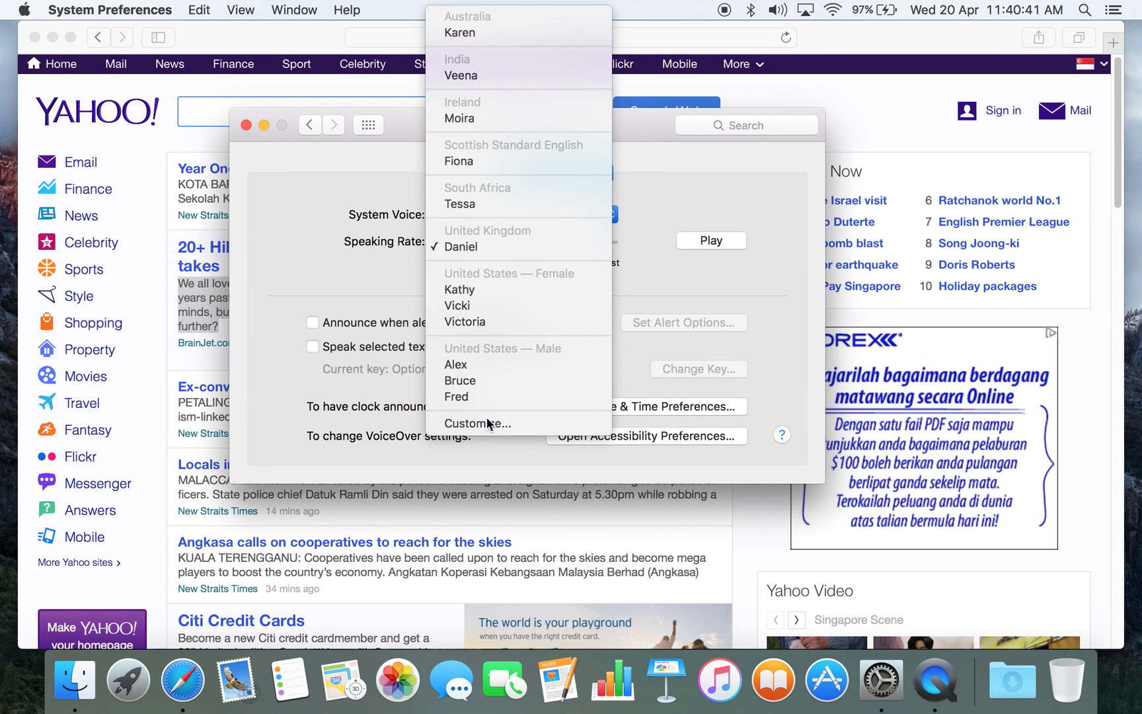
scroll(443, 346, down, 5)
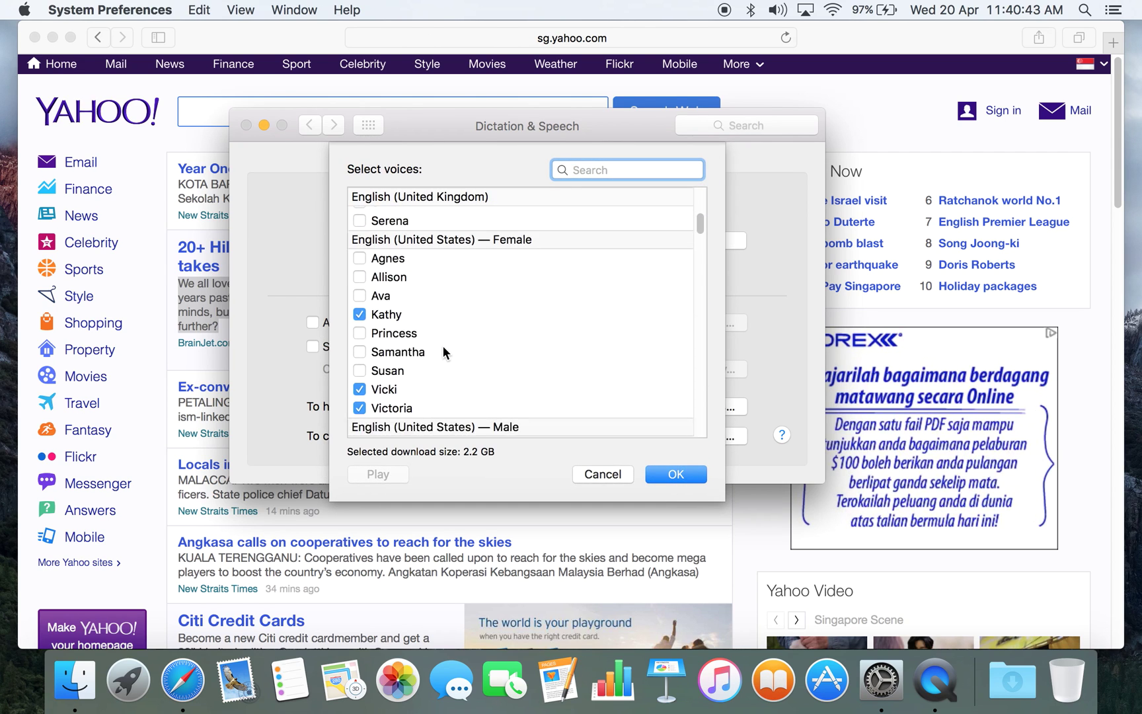
scroll(442, 344, down, 5)
scroll(442, 345, down, 5)
scroll(442, 345, down, 5)
scroll(442, 345, down, 5)
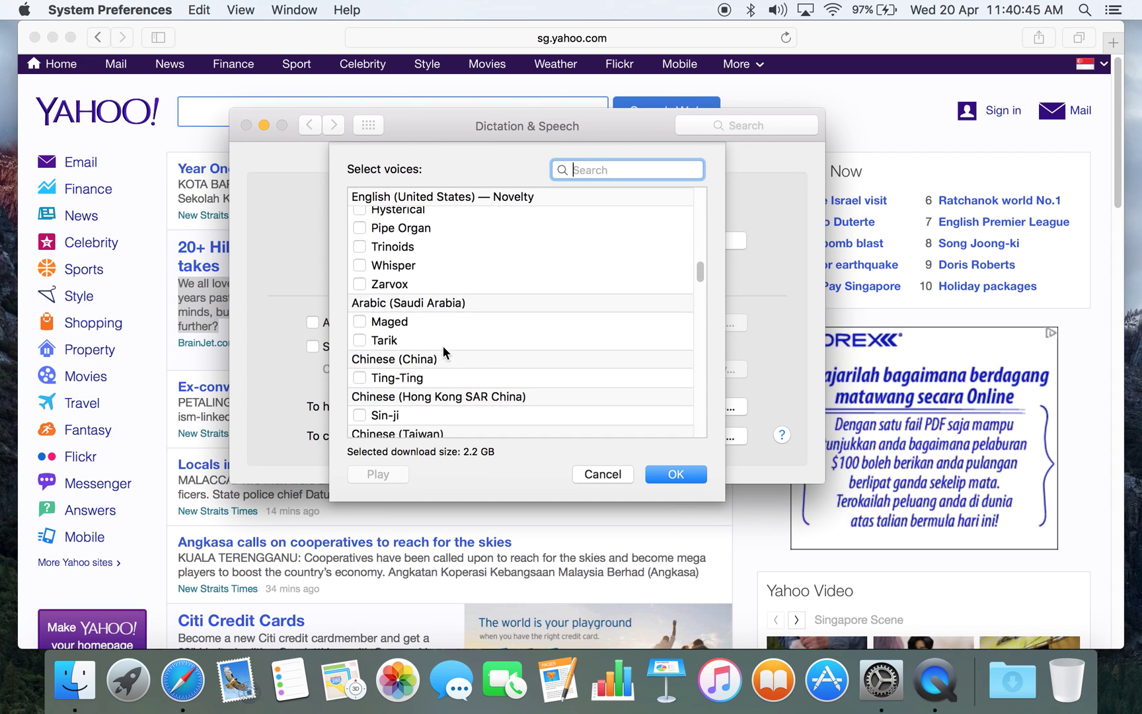
scroll(443, 345, down, 3)
Step: Preview the Chinese voice Ting-Ting, stop it, then preview the Indonesian voice Damayanti
click(406, 267)
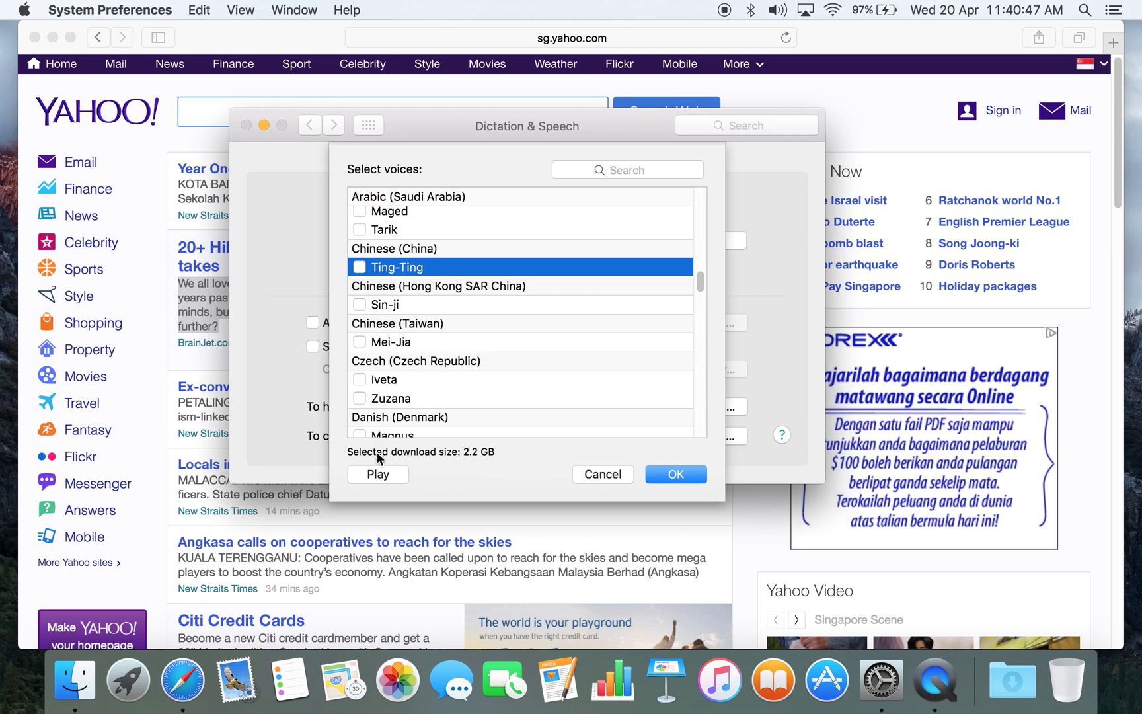
click(382, 475)
click(380, 476)
scroll(441, 367, down, 5)
scroll(441, 368, down, 3)
scroll(442, 367, down, 4)
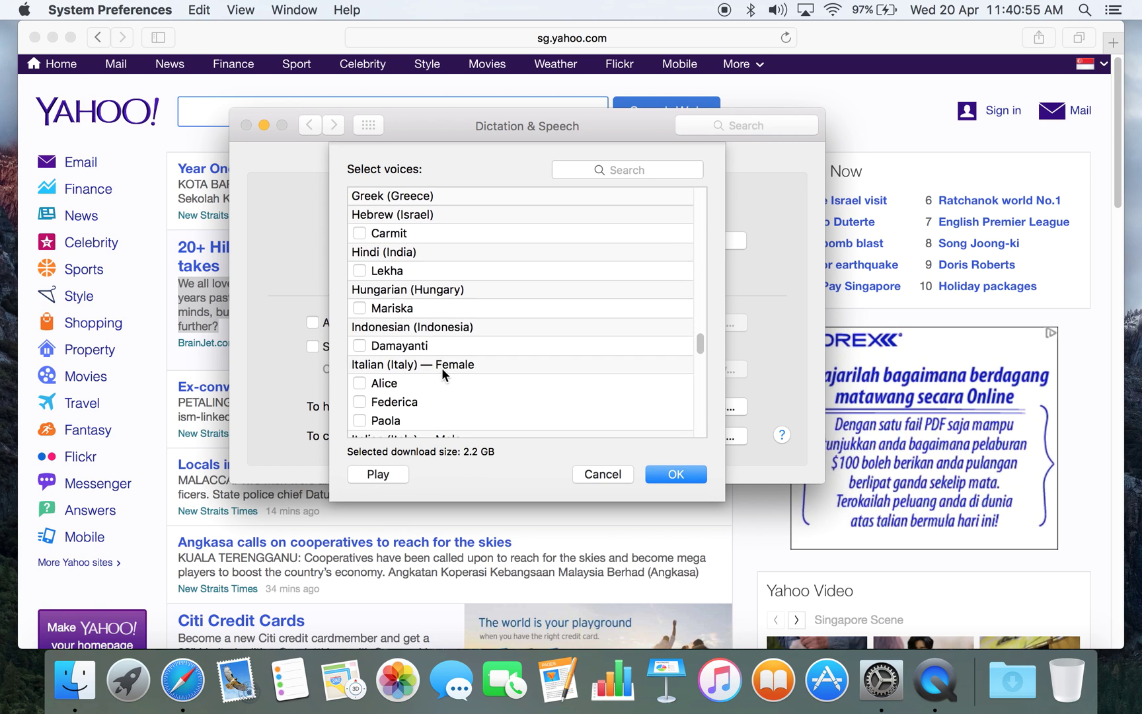
click(417, 344)
click(386, 478)
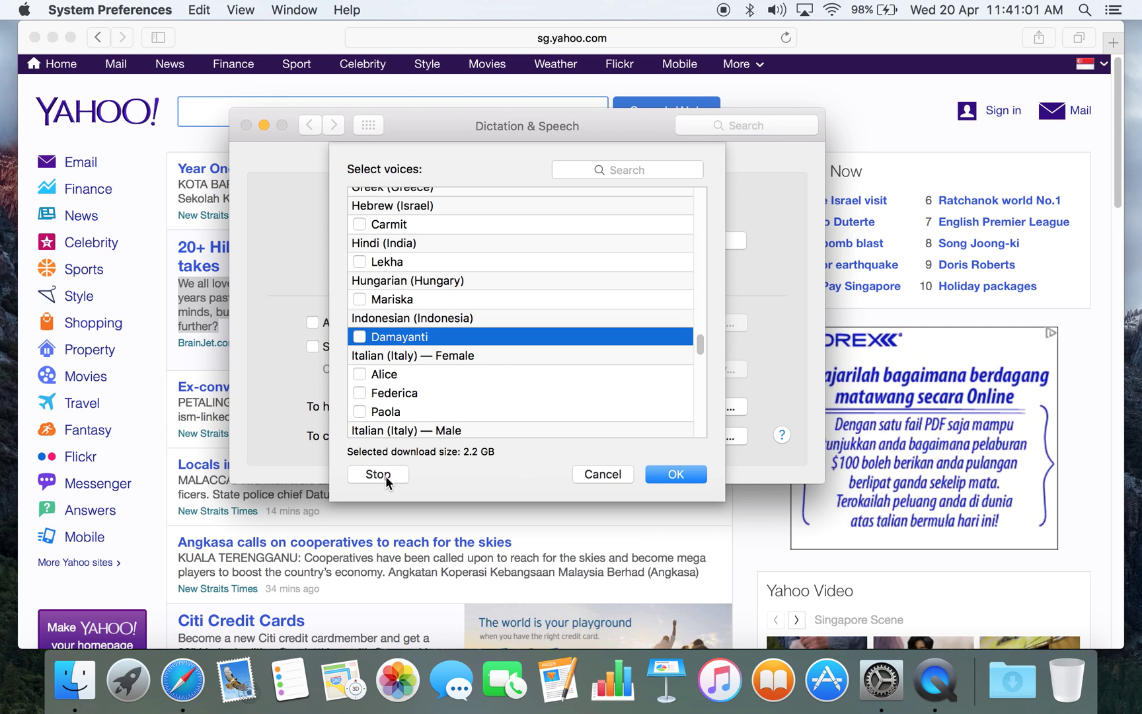
scroll(451, 390, down, 5)
scroll(450, 390, up, 4)
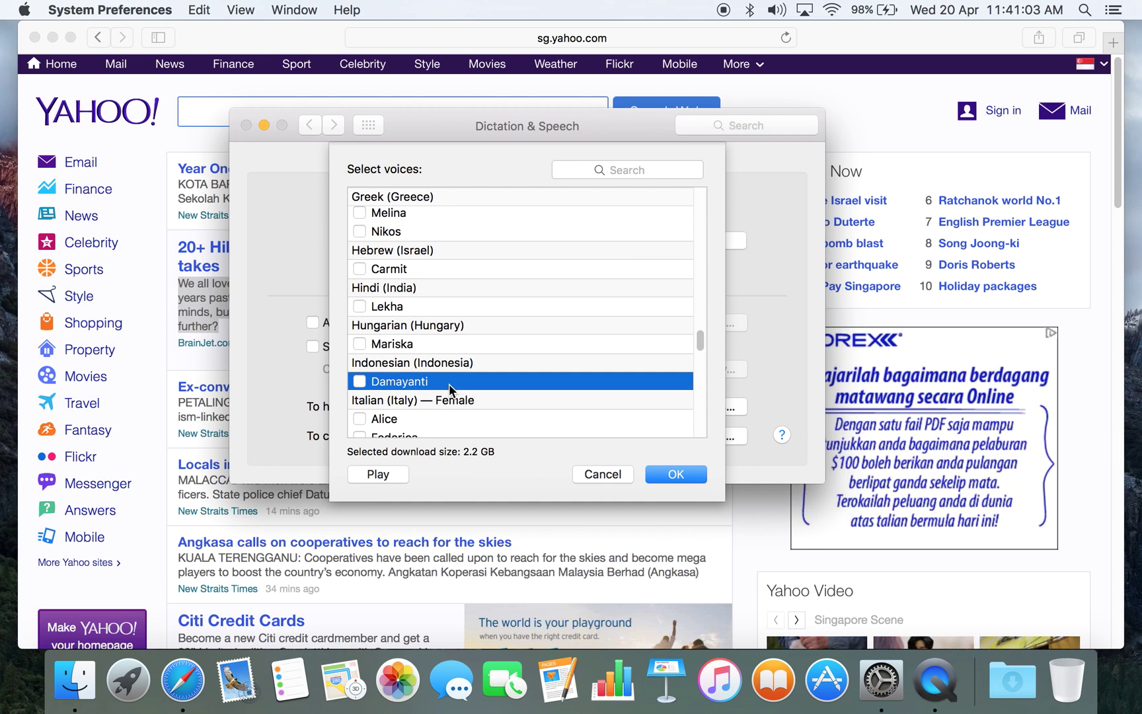
Step: Tick Damayanti but cancel the voice list, then show all preference panes
click(358, 381)
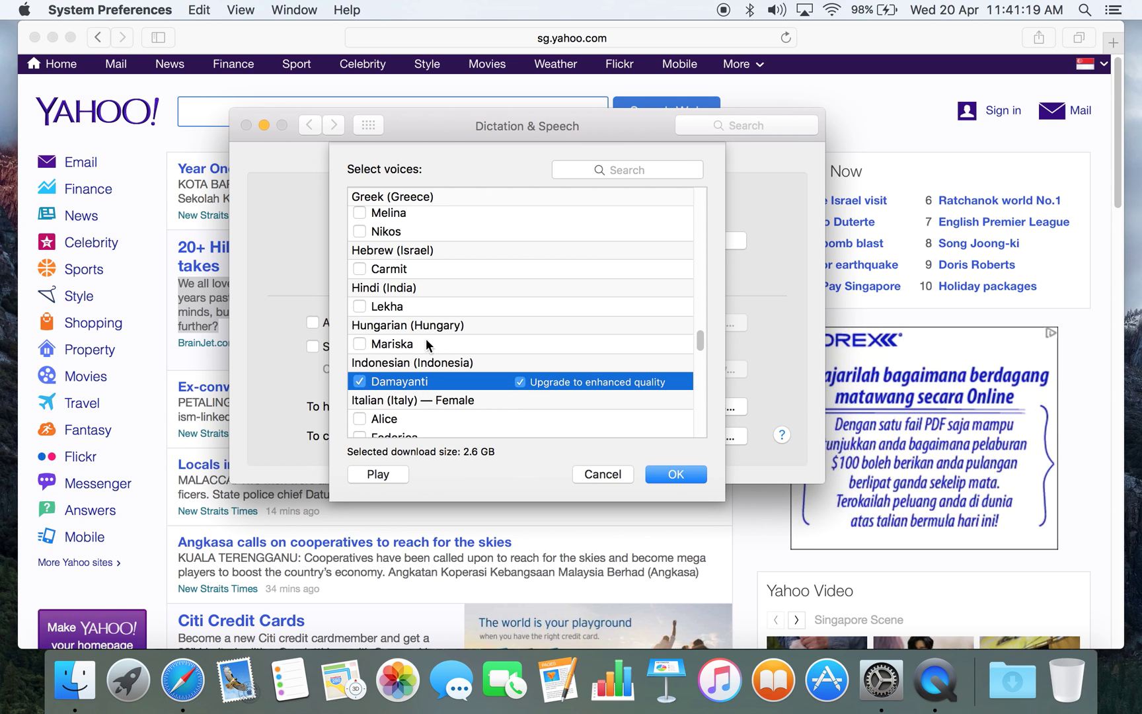
scroll(425, 339, up, 5)
scroll(426, 338, up, 2)
scroll(426, 338, up, 5)
scroll(426, 338, up, 5)
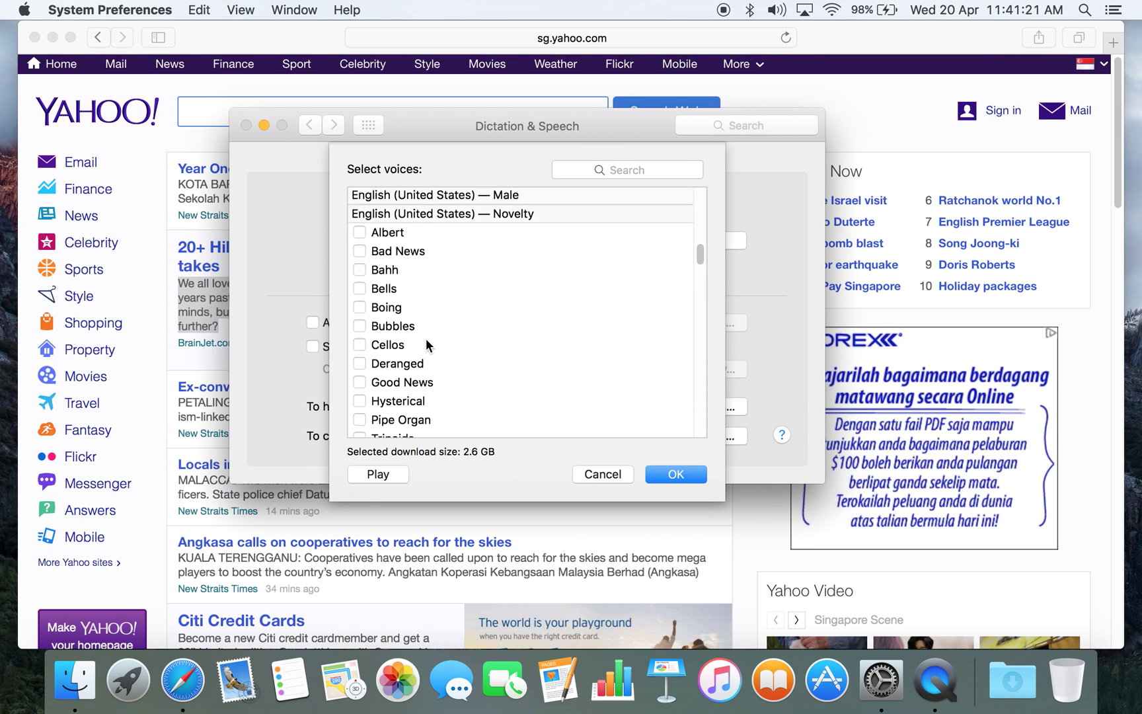
scroll(426, 338, up, 3)
scroll(425, 339, down, 3)
scroll(426, 338, down, 5)
scroll(425, 344, down, 5)
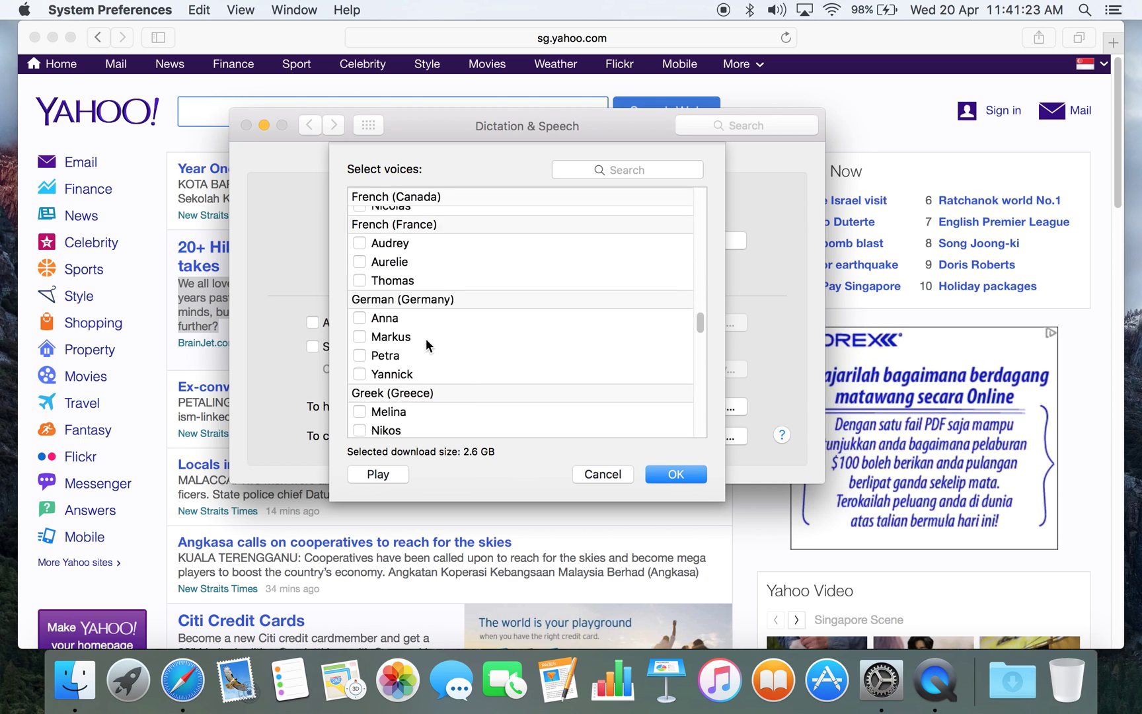
scroll(427, 344, down, 5)
scroll(426, 343, down, 1)
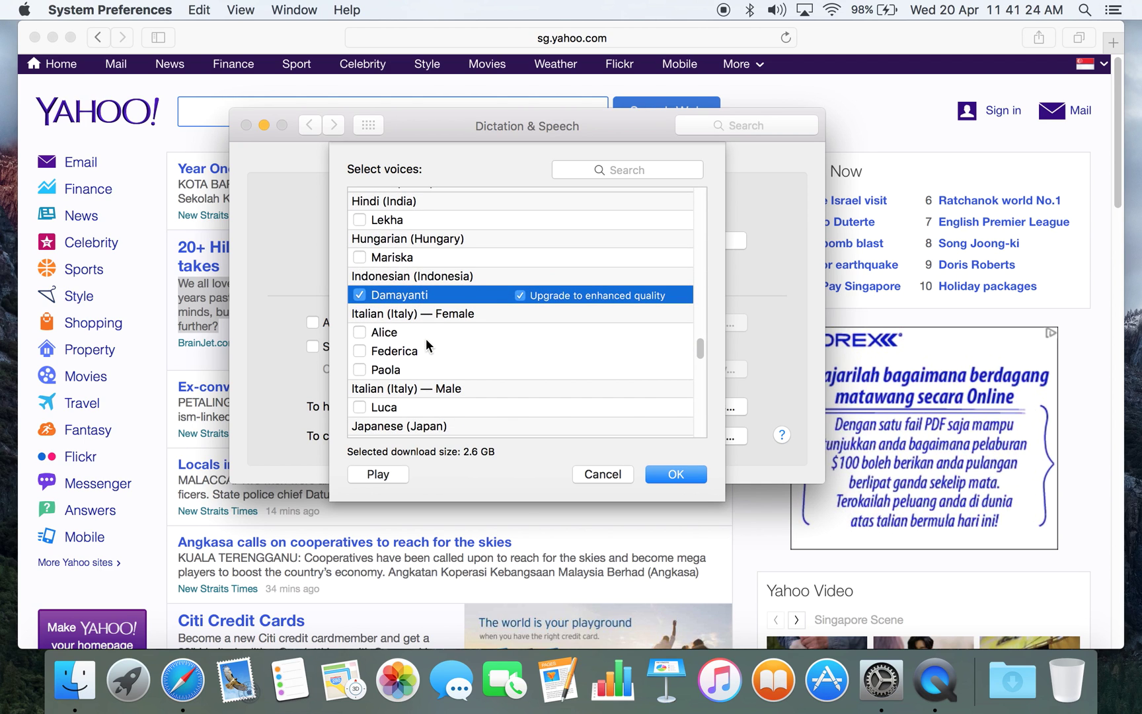
click(601, 477)
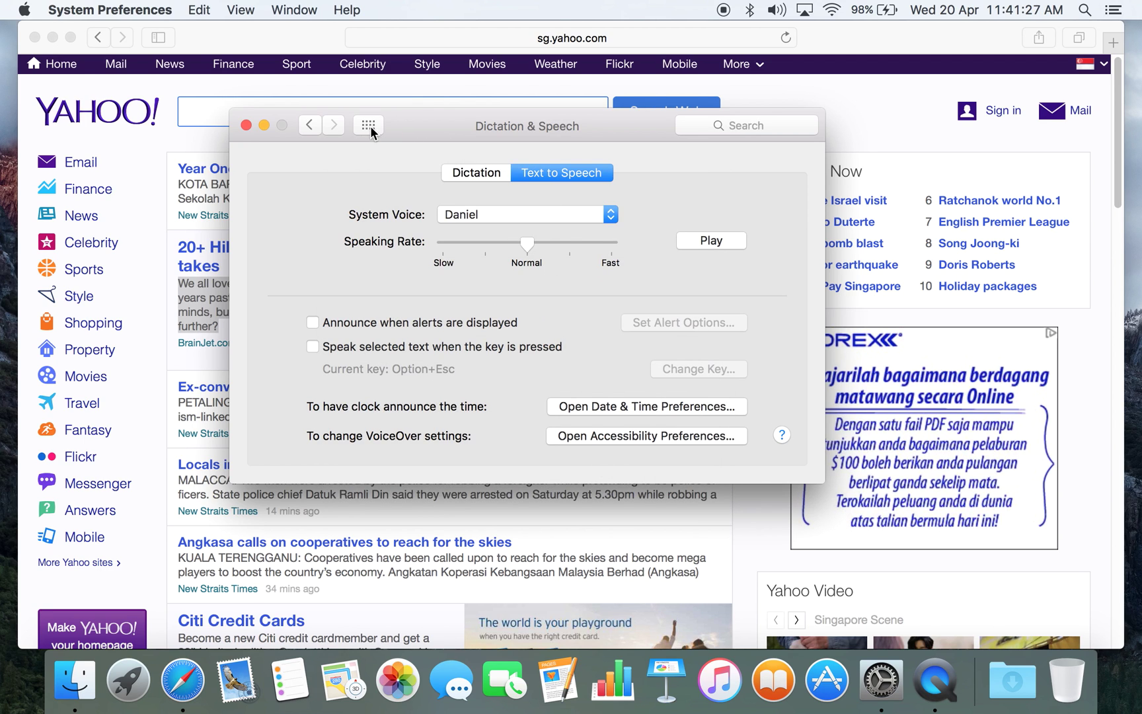
click(367, 125)
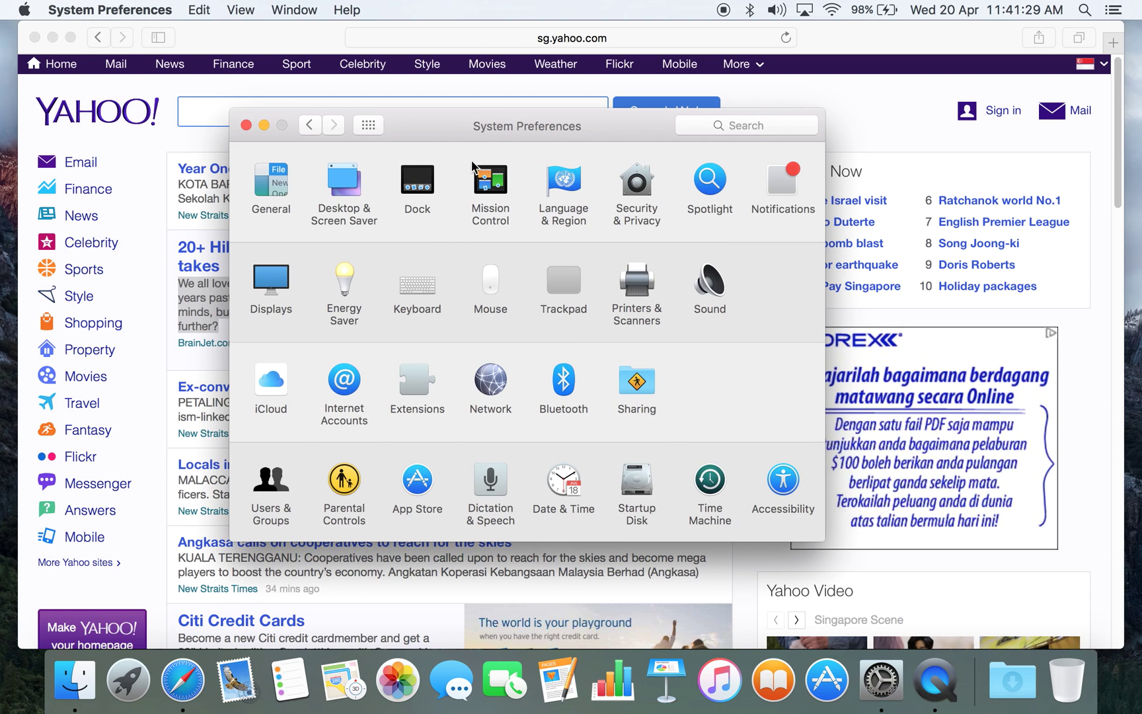